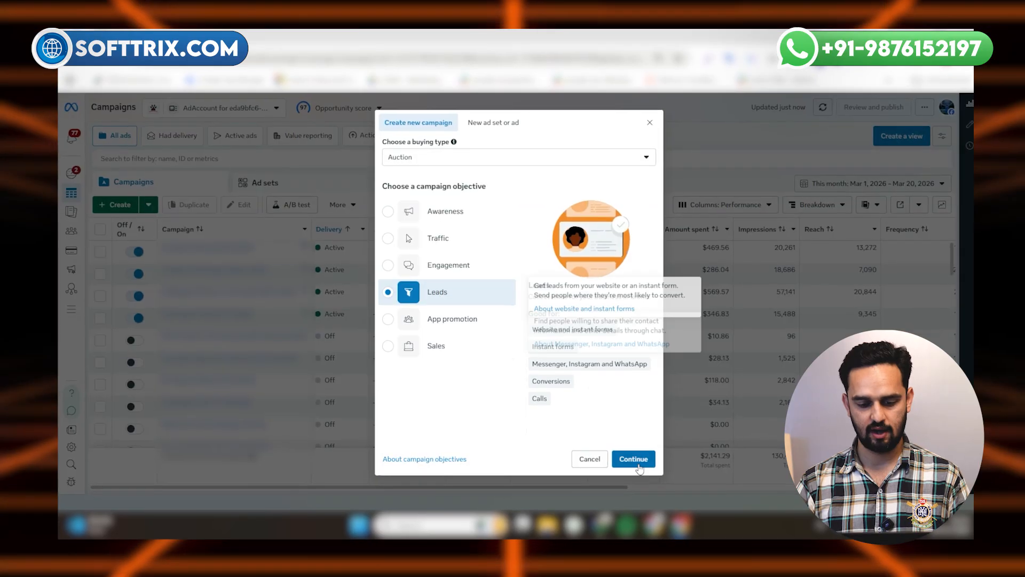
Create an auction campaign with the Leads objective and open its New Leads Ad Set
{"action": "left_click", "coordinate": [636, 461]}
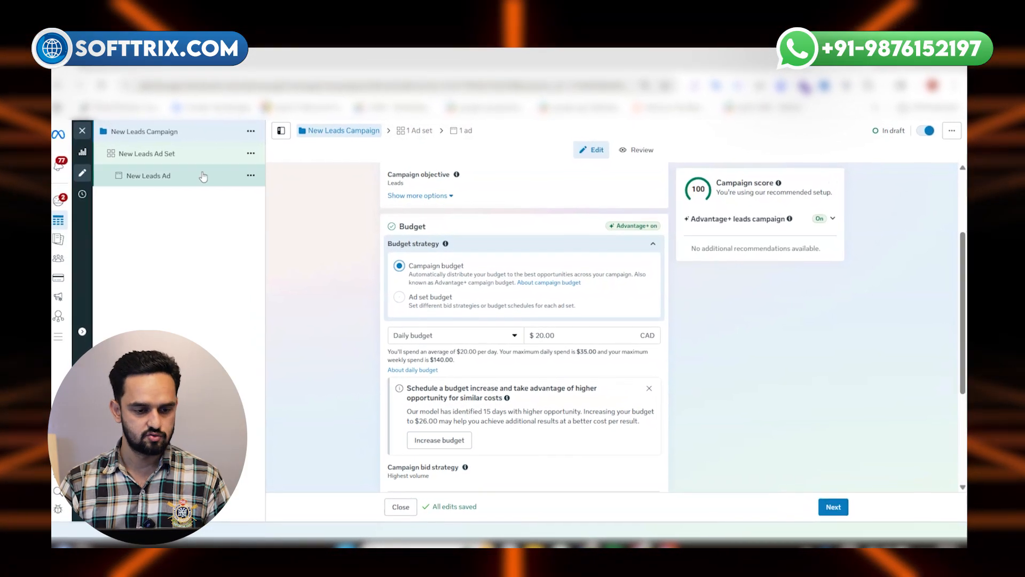
{"action": "scroll", "coordinate": [499, 367], "scroll_direction": "down", "scroll_amount": 3}
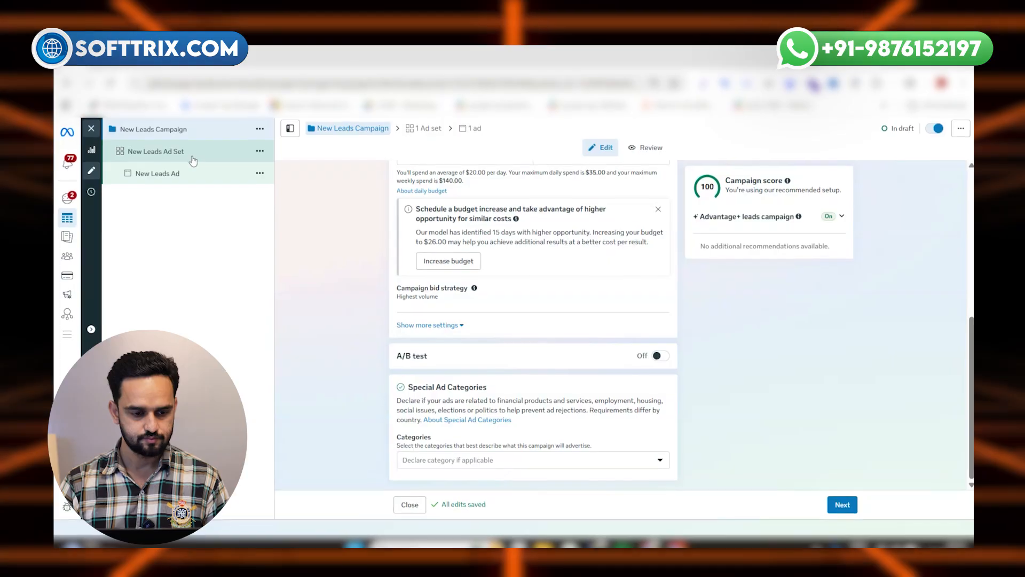
{"action": "left_click", "coordinate": [193, 160]}
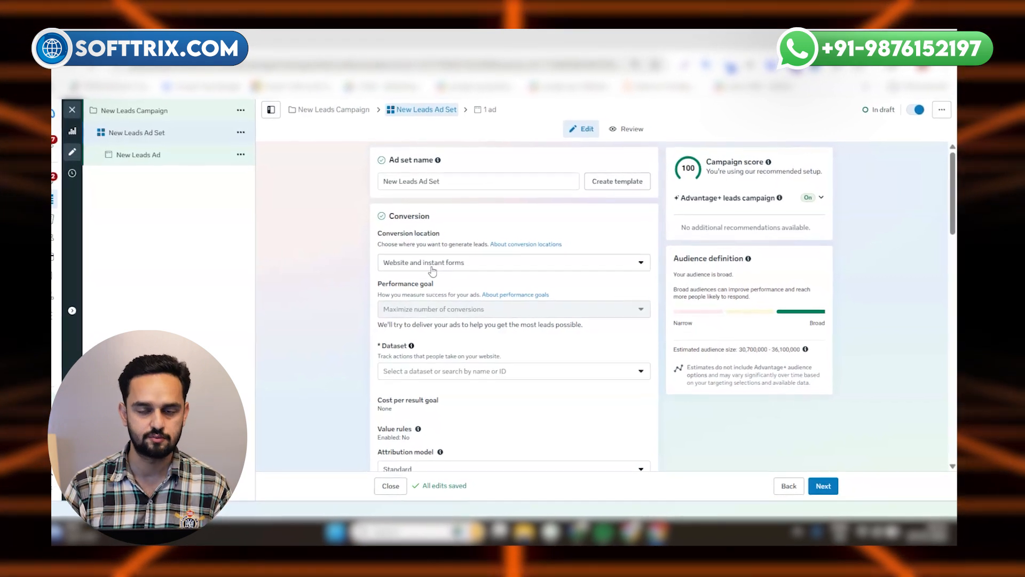
Set the ad set's conversion location to the single option Calls
{"action": "left_click", "coordinate": [432, 266]}
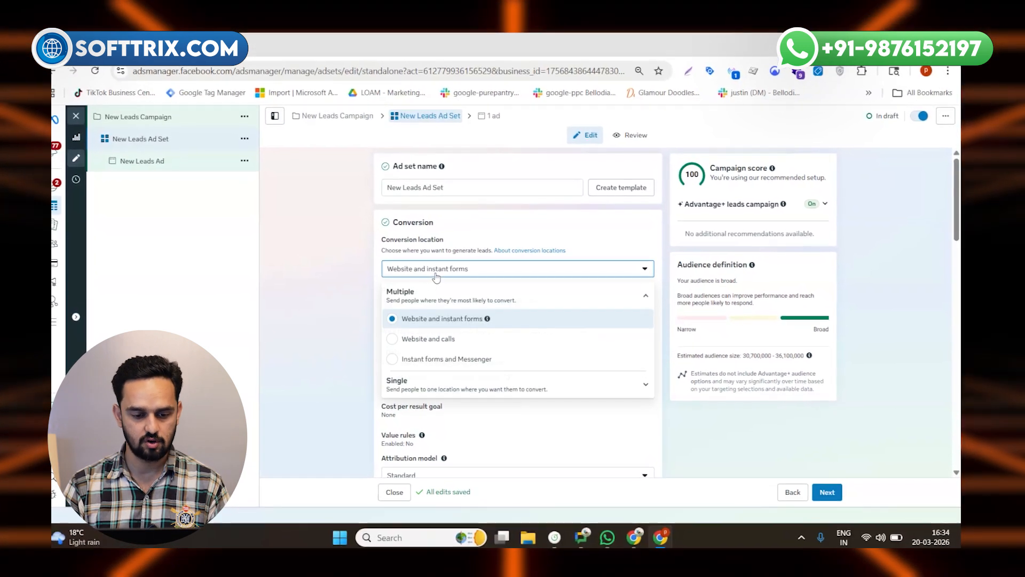
{"action": "scroll", "coordinate": [437, 298], "scroll_direction": "down", "scroll_amount": 2}
{"action": "left_click", "coordinate": [441, 271]}
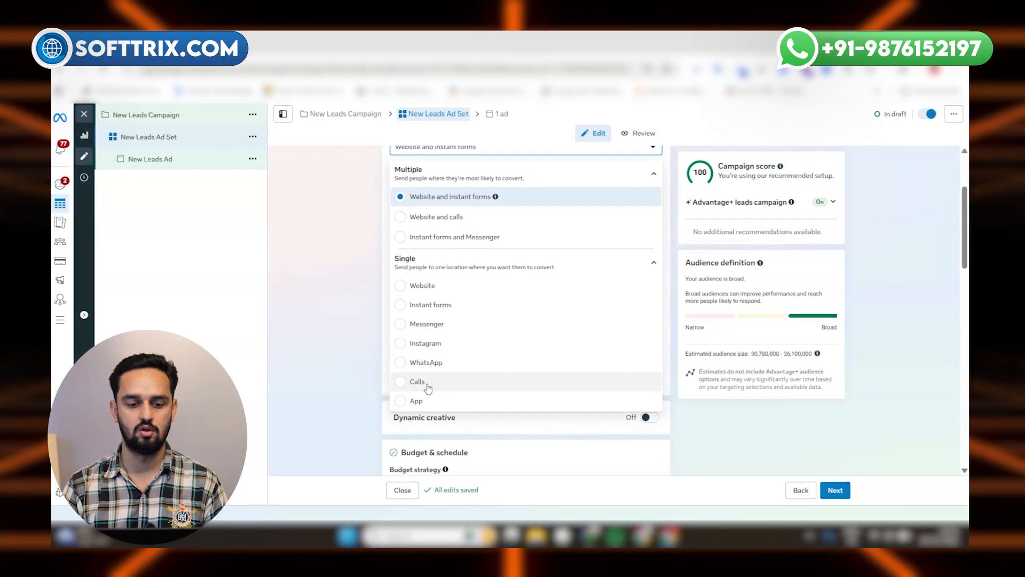
{"action": "scroll", "coordinate": [458, 373], "scroll_direction": "up", "scroll_amount": 2}
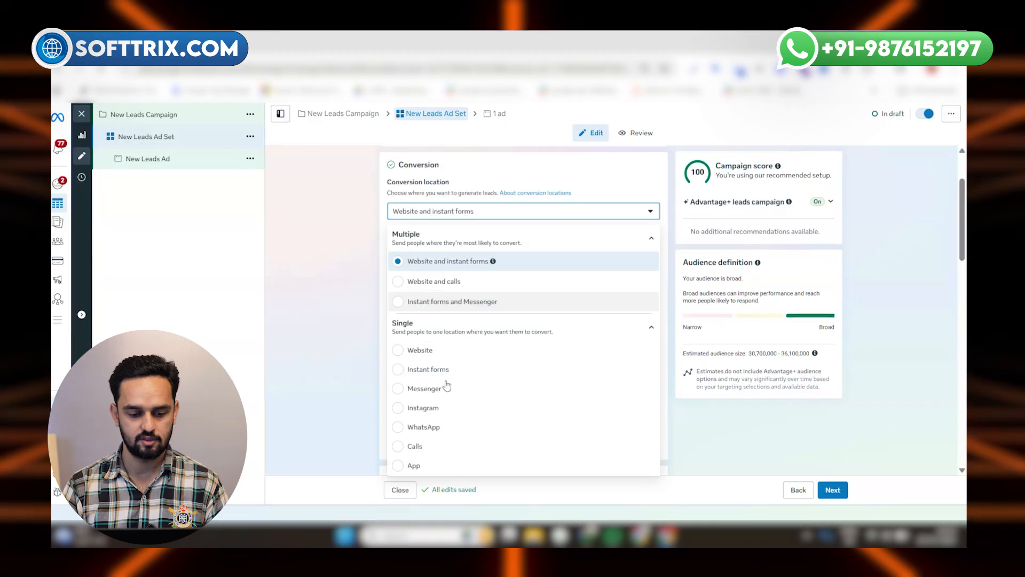
{"action": "left_click", "coordinate": [403, 386]}
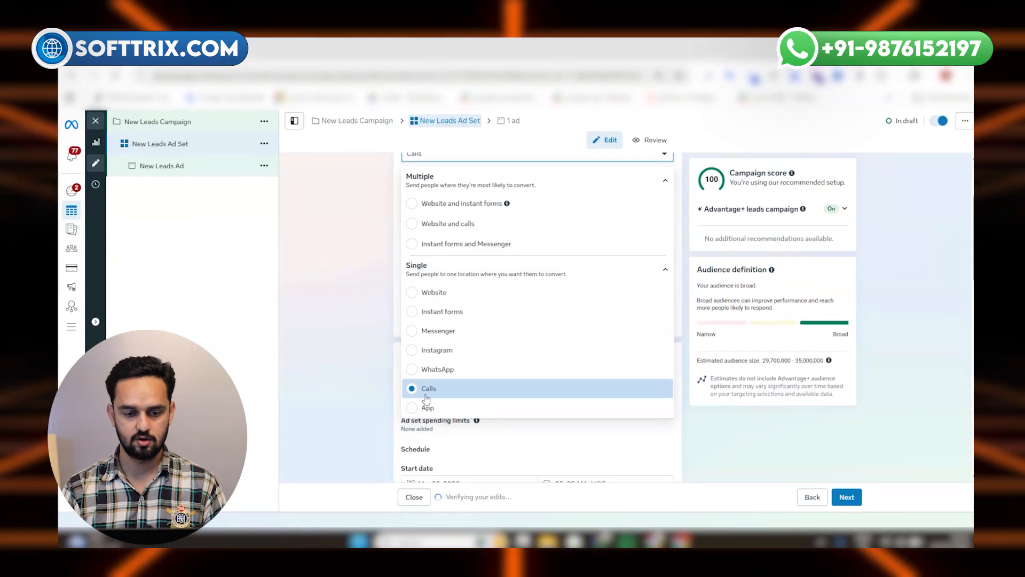
{"action": "left_click", "coordinate": [426, 397]}
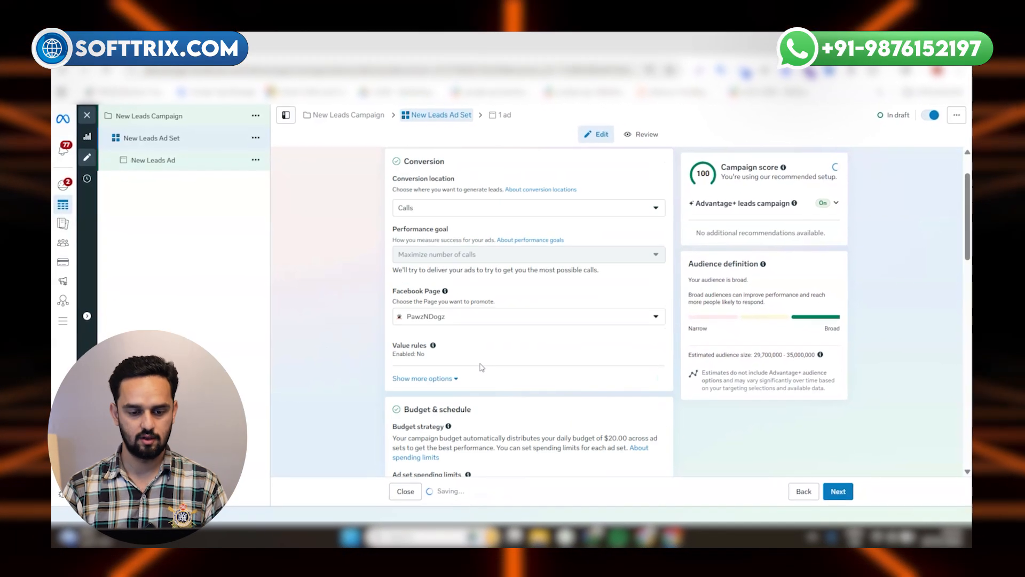
{"action": "scroll", "coordinate": [482, 367], "scroll_direction": "up", "scroll_amount": 2}
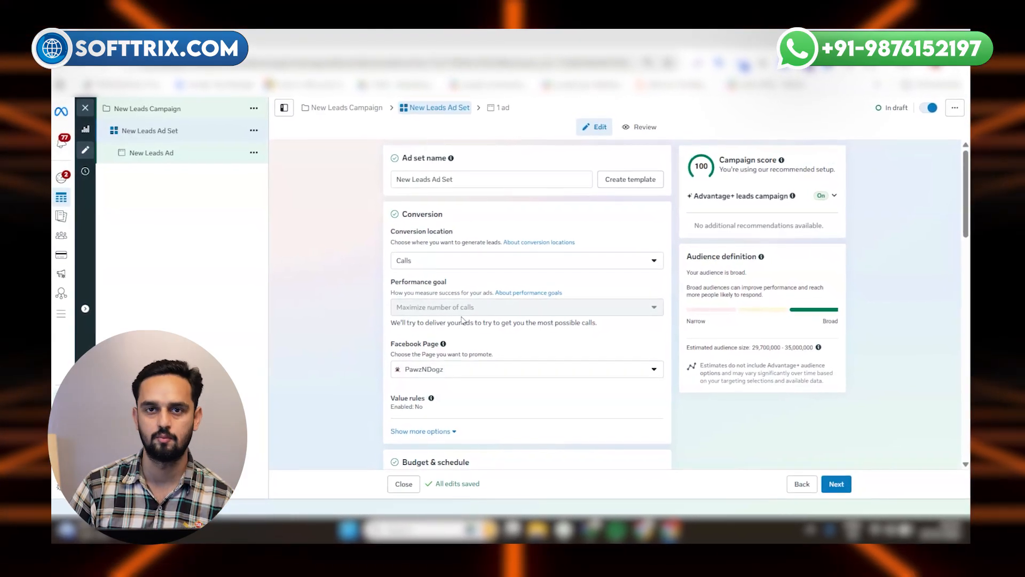
Review the ad set's performance goal, Facebook Page, schedule, audience controls and expanded placement settings
{"action": "mouse_move", "coordinate": [498, 322]}
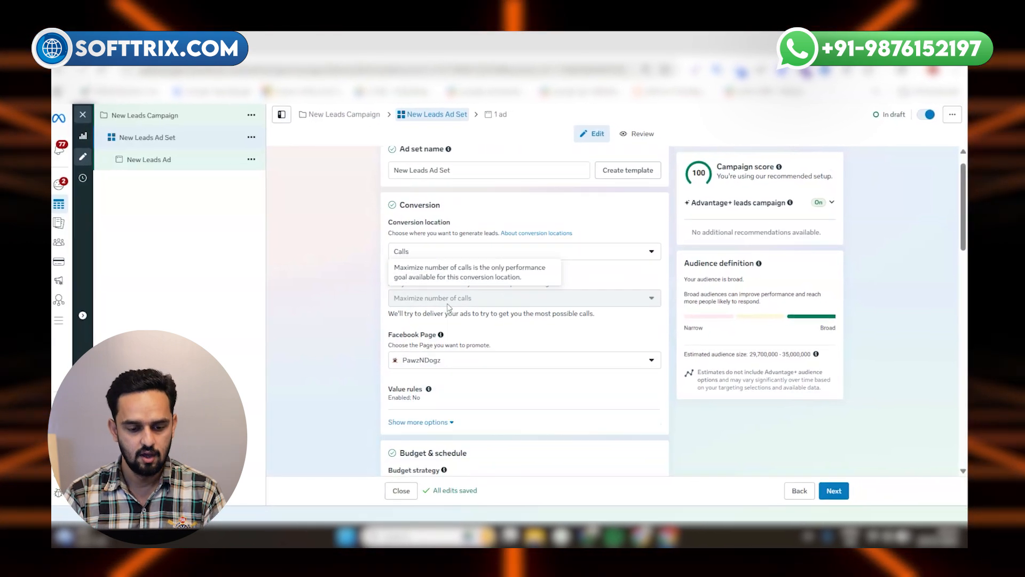
{"action": "scroll", "coordinate": [444, 323], "scroll_direction": "down", "scroll_amount": 1}
{"action": "scroll", "coordinate": [427, 315], "scroll_direction": "down", "scroll_amount": 1}
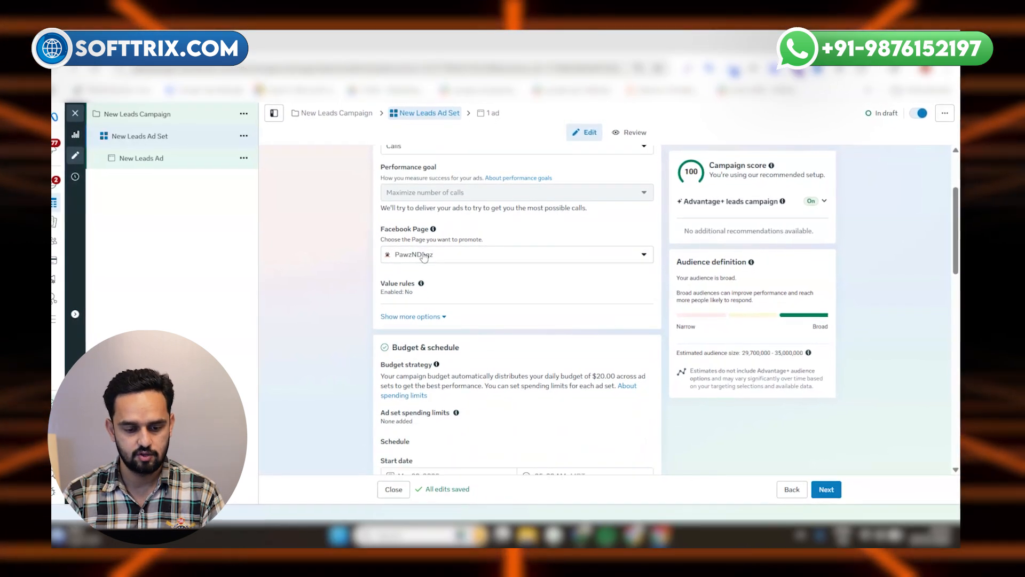
{"action": "scroll", "coordinate": [463, 326], "scroll_direction": "down", "scroll_amount": 5}
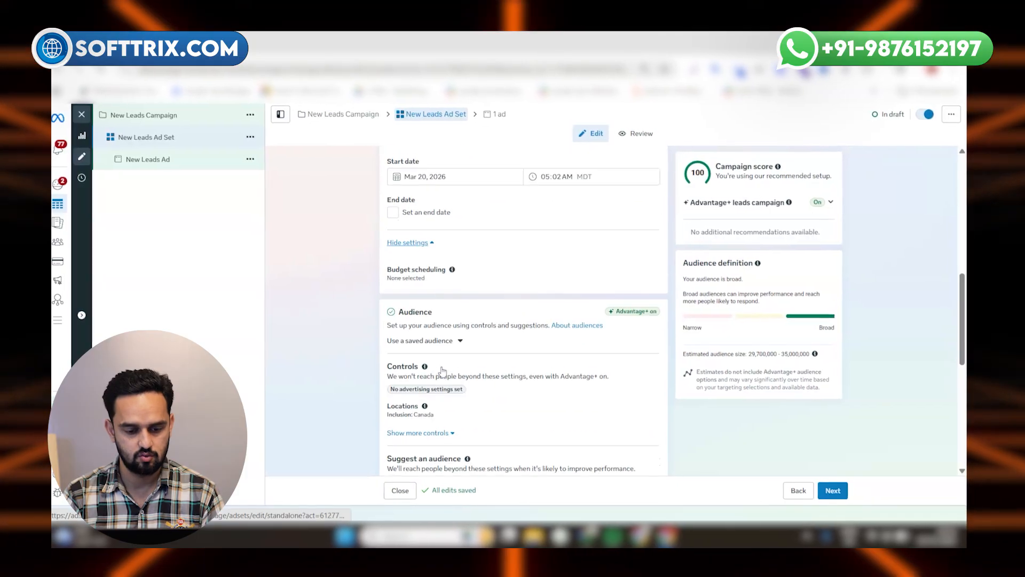
{"action": "left_click", "coordinate": [554, 430]}
{"action": "scroll", "coordinate": [522, 370], "scroll_direction": "down", "scroll_amount": 2}
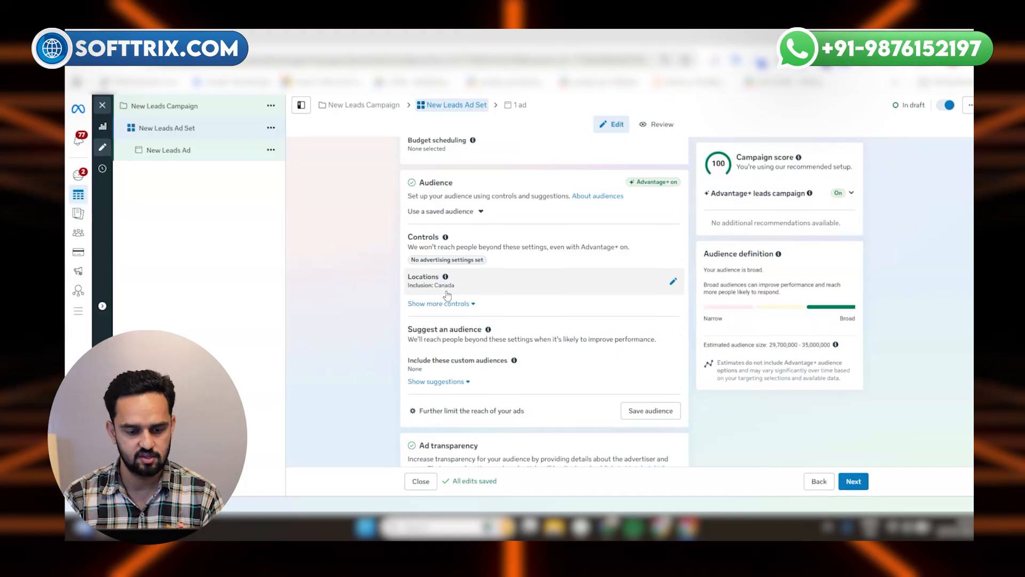
{"action": "scroll", "coordinate": [518, 305], "scroll_direction": "up", "scroll_amount": 3}
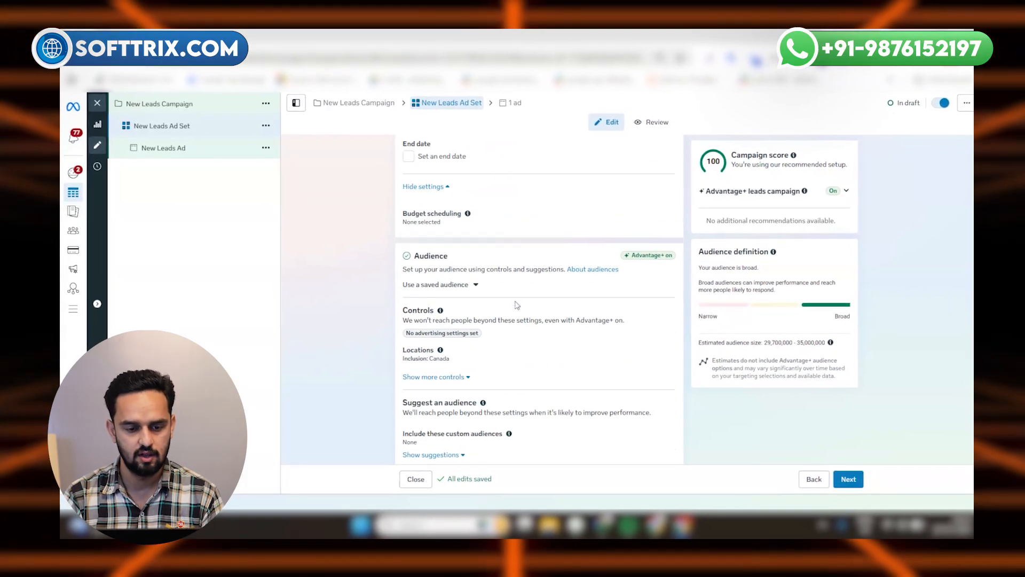
{"action": "scroll", "coordinate": [515, 306], "scroll_direction": "up", "scroll_amount": 2}
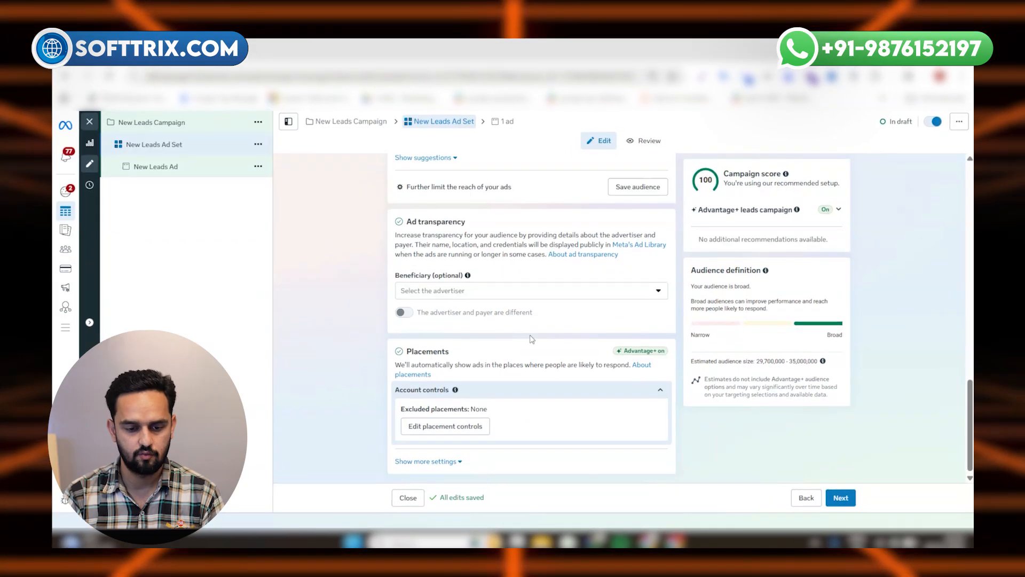
{"action": "left_click", "coordinate": [451, 459]}
{"action": "scroll", "coordinate": [428, 267], "scroll_direction": "down", "scroll_amount": 5}
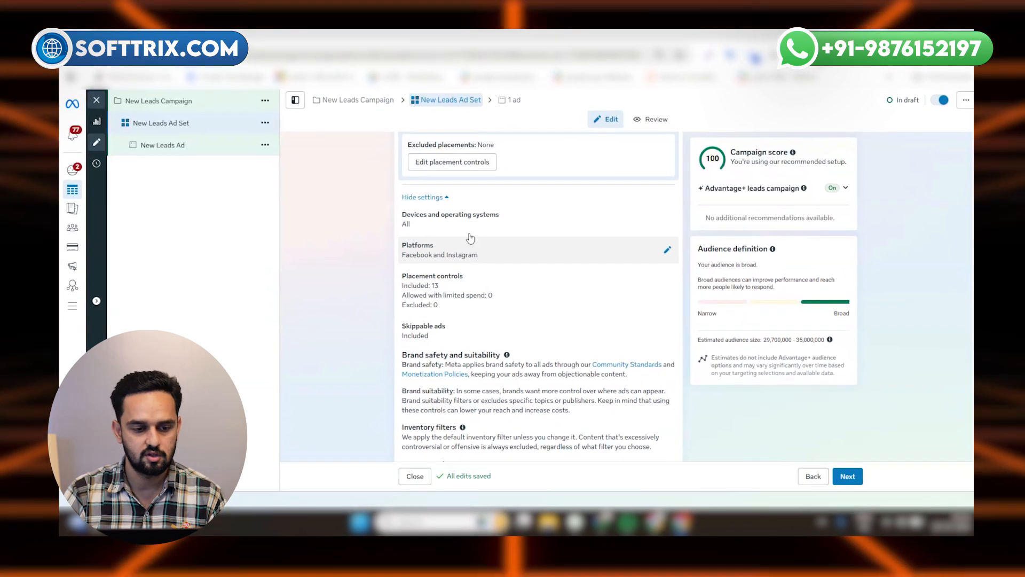
Open the New Leads Ad and go through its setup to the call destination settings
{"action": "left_click", "coordinate": [223, 156]}
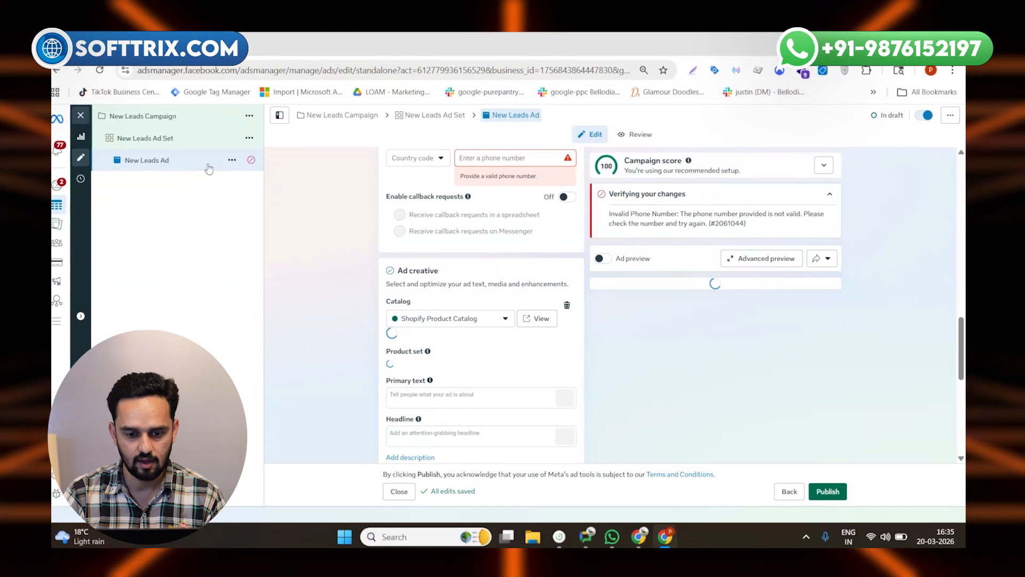
{"action": "scroll", "coordinate": [452, 259], "scroll_direction": "up", "scroll_amount": 3}
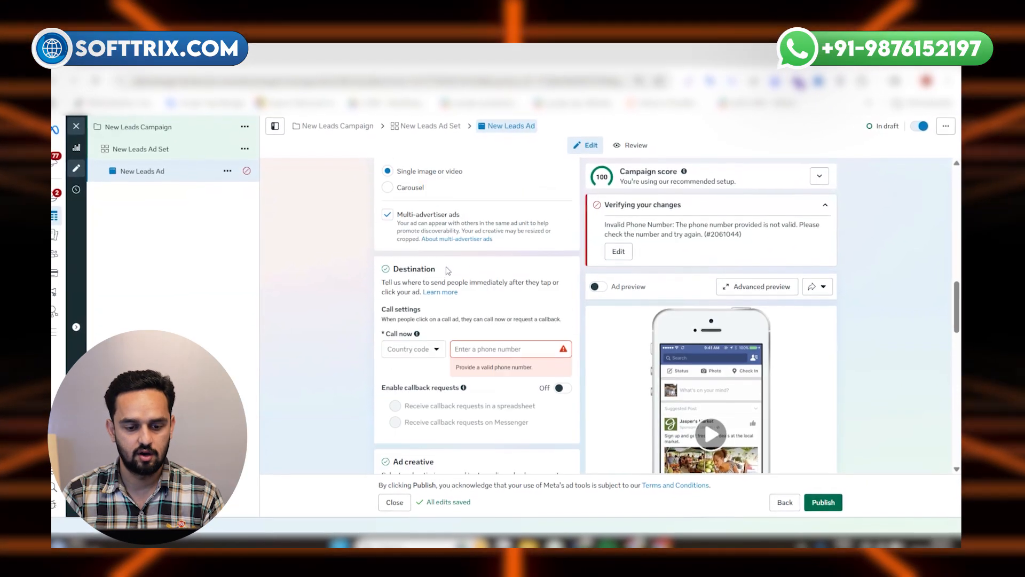
{"action": "scroll", "coordinate": [447, 270], "scroll_direction": "up", "scroll_amount": 5}
{"action": "scroll", "coordinate": [456, 273], "scroll_direction": "up", "scroll_amount": 5}
{"action": "scroll", "coordinate": [456, 275], "scroll_direction": "down", "scroll_amount": 6}
{"action": "scroll", "coordinate": [466, 268], "scroll_direction": "down", "scroll_amount": 5}
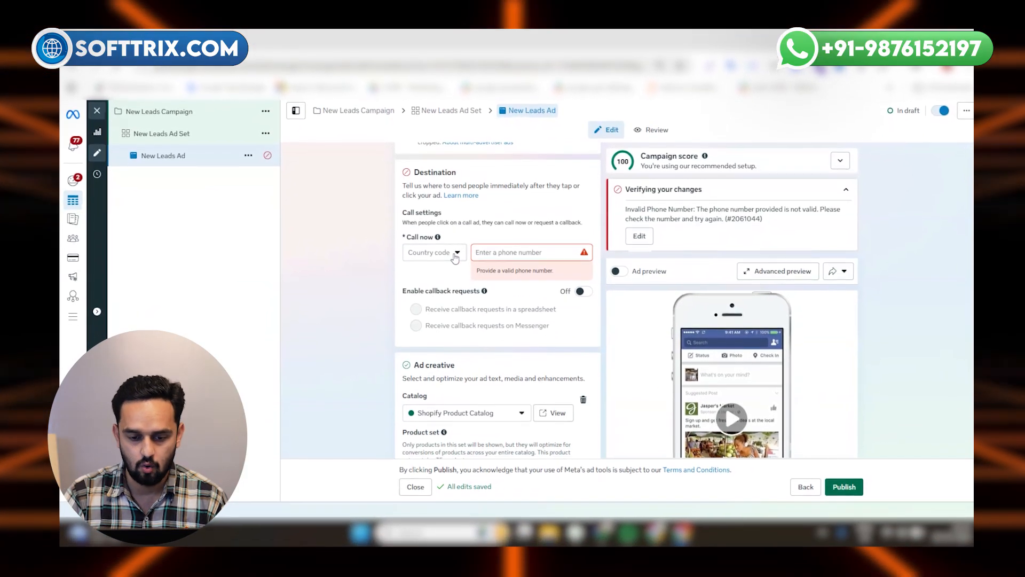
{"action": "left_click", "coordinate": [454, 253]}
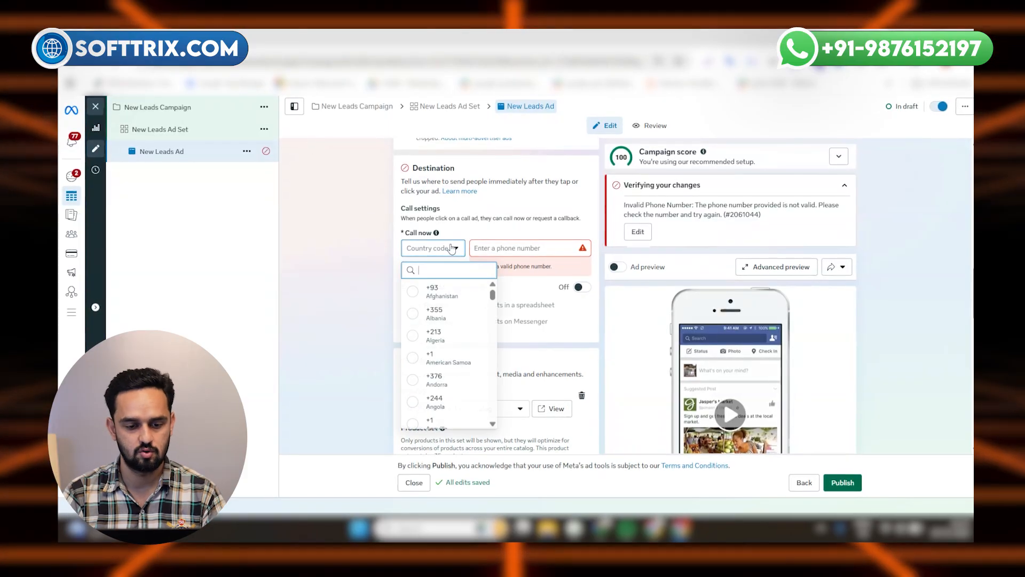
{"action": "left_click", "coordinate": [425, 427]}
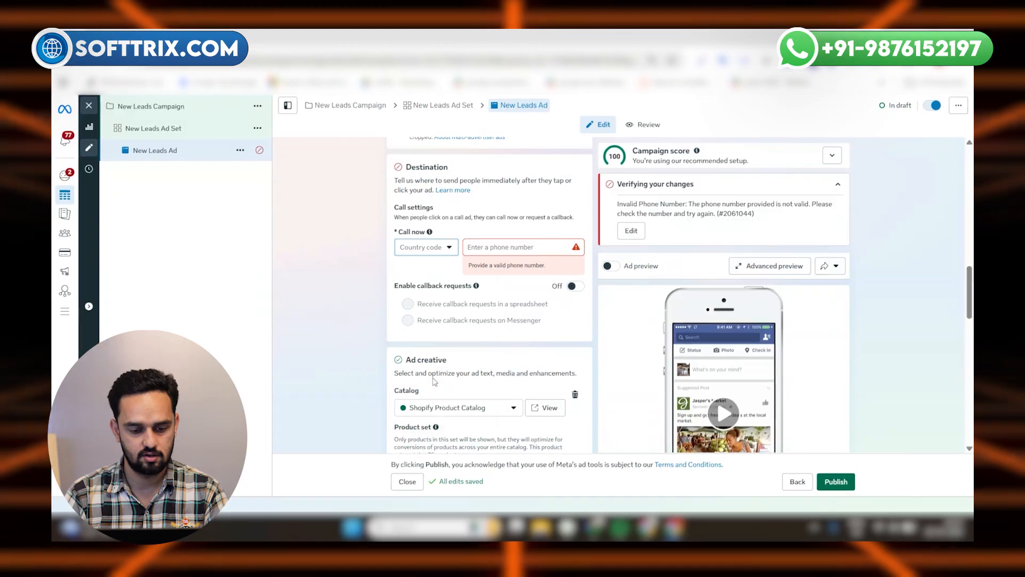
{"action": "left_click", "coordinate": [427, 248]}
{"action": "left_click", "coordinate": [434, 251]}
{"action": "left_click", "coordinate": [427, 244]}
{"action": "scroll", "coordinate": [418, 366], "scroll_direction": "down", "scroll_amount": 1}
{"action": "left_click", "coordinate": [411, 353]}
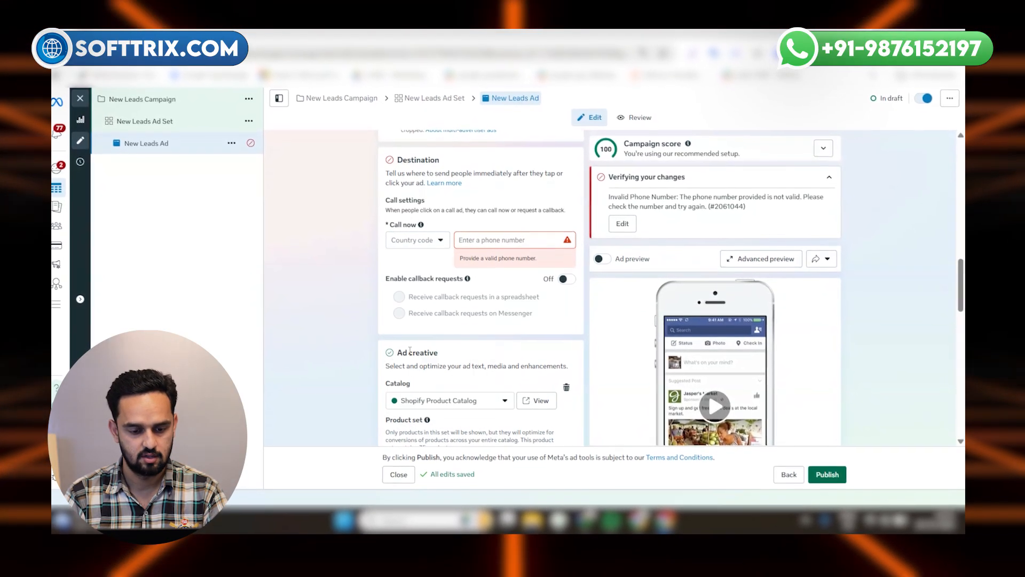
Find United States among the country codes and set +1 for the ad's call number
{"action": "left_click", "coordinate": [419, 240]}
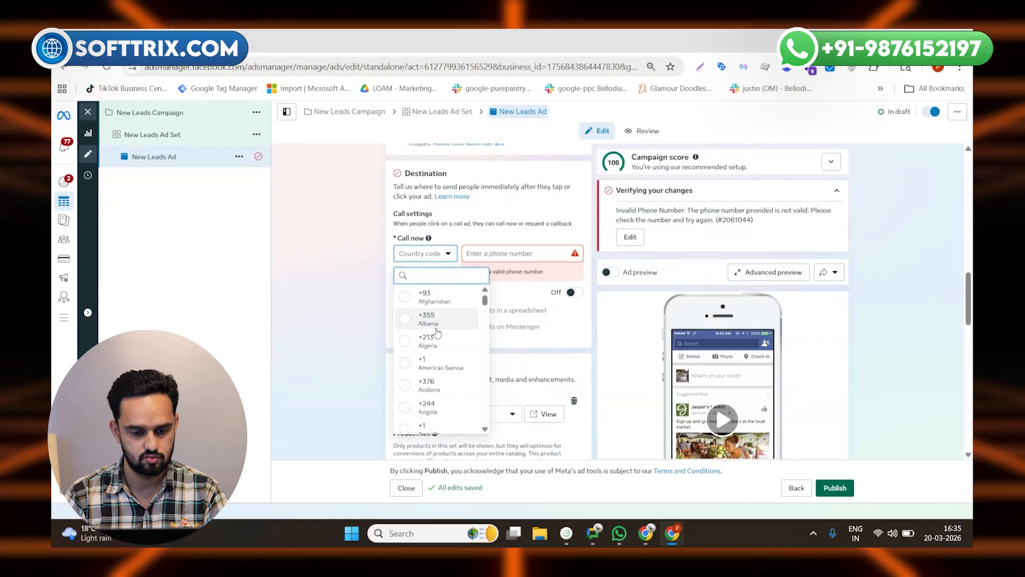
{"action": "type", "text": "un"}
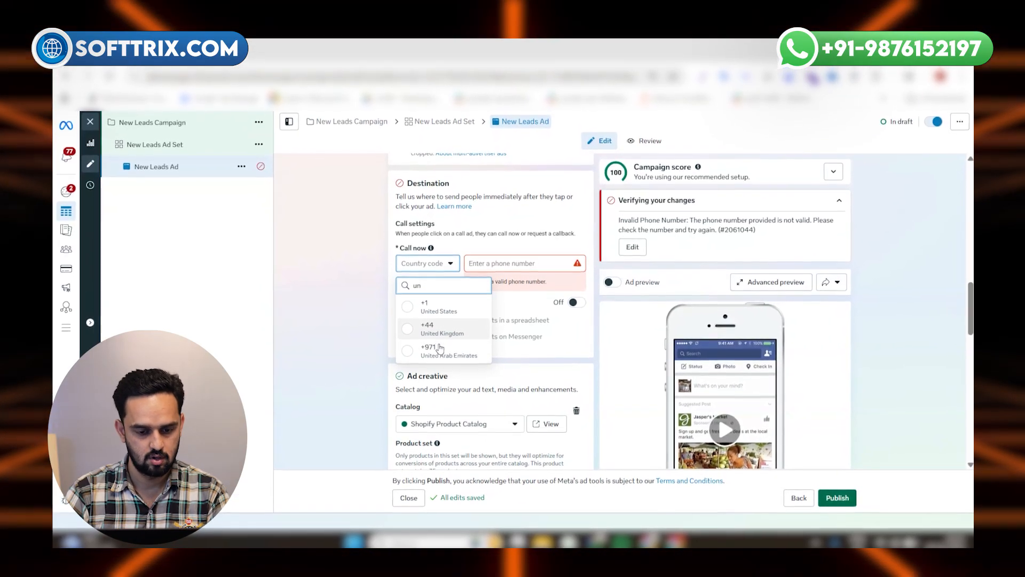
{"action": "left_click", "coordinate": [426, 309]}
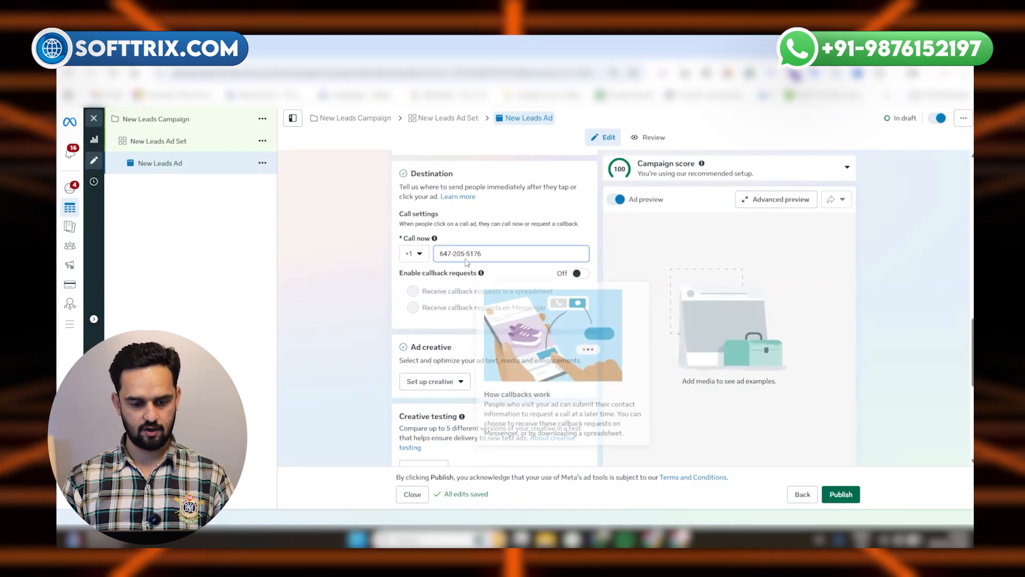
{"action": "left_click", "coordinate": [419, 259]}
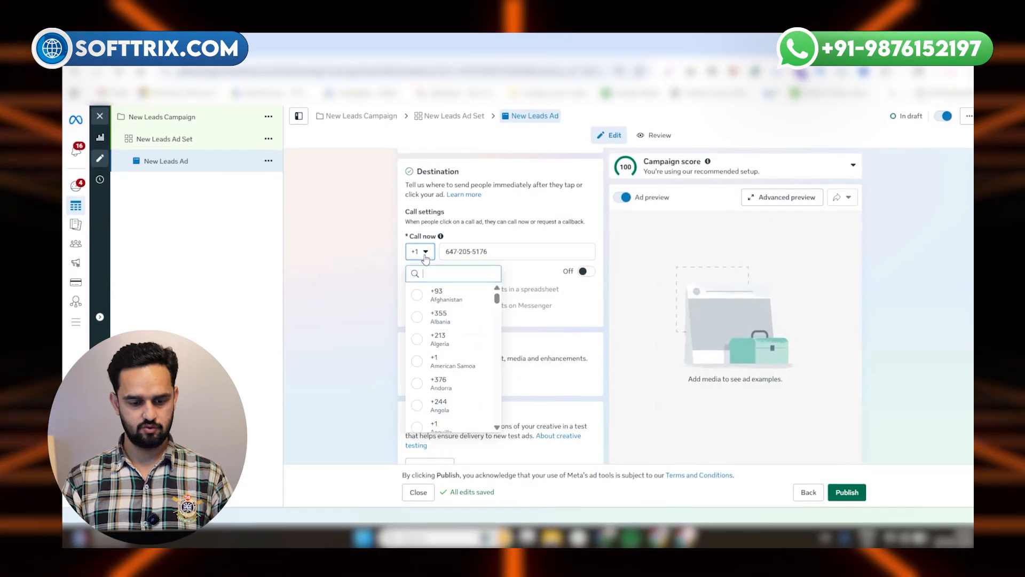
{"action": "left_click", "coordinate": [465, 255]}
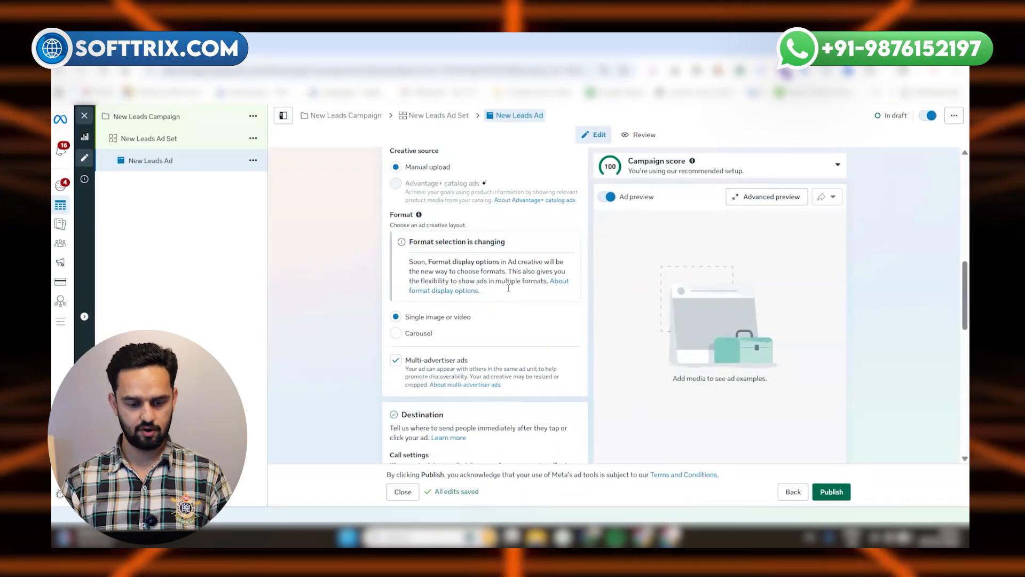
{"action": "scroll", "coordinate": [507, 288], "scroll_direction": "up", "scroll_amount": 1}
{"action": "scroll", "coordinate": [510, 289], "scroll_direction": "down", "scroll_amount": 5}
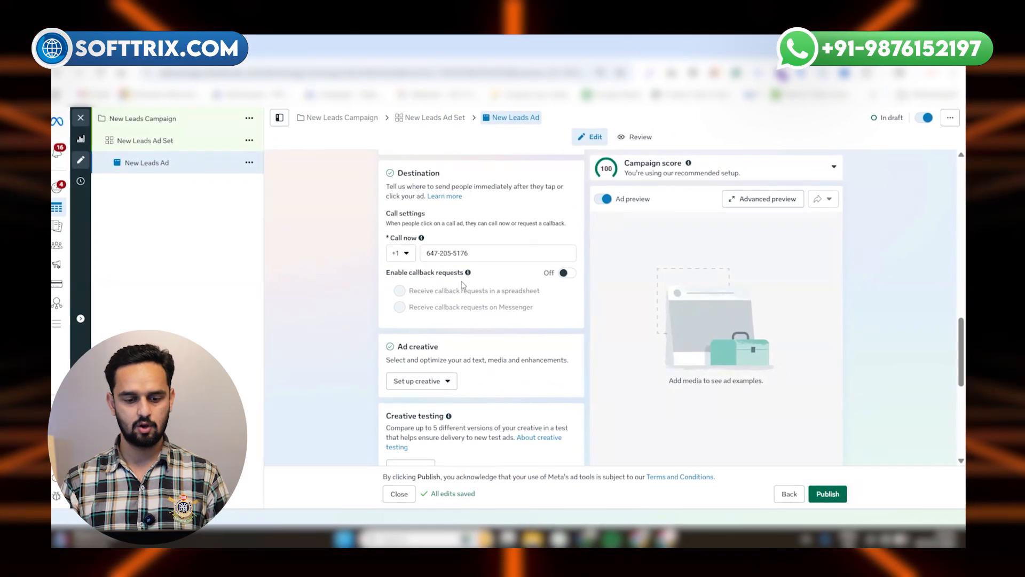
Enable callback requests received in a spreadsheet and dismiss the download and Lead Ads Terms notices
{"action": "left_click", "coordinate": [563, 271]}
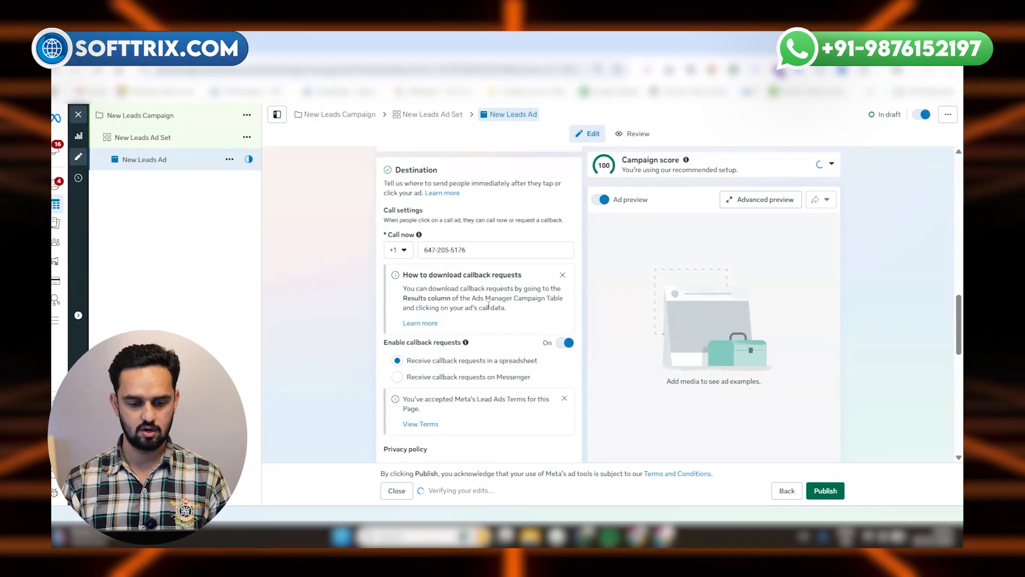
{"action": "left_click", "coordinate": [565, 276]}
{"action": "left_click", "coordinate": [567, 332]}
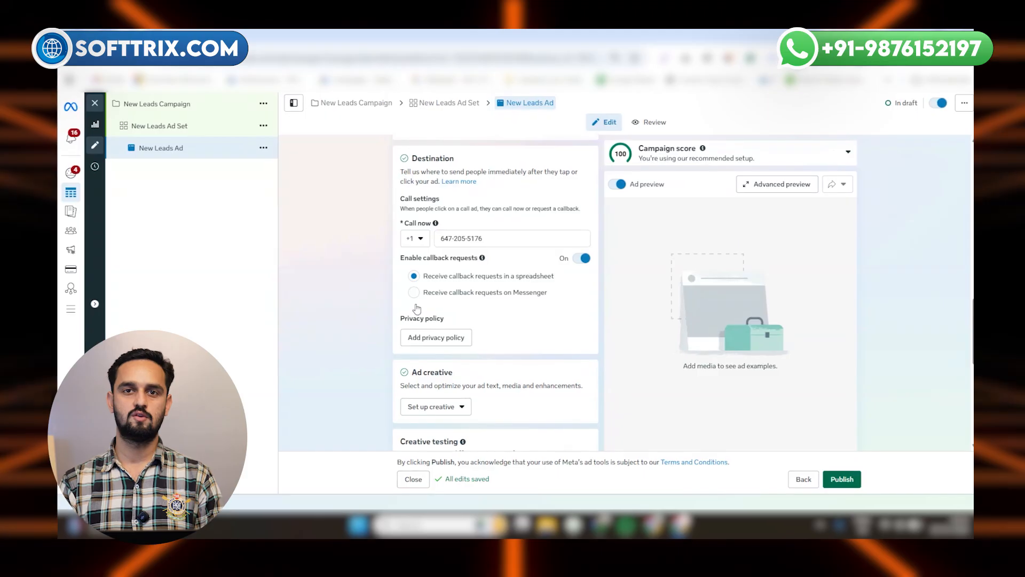
{"action": "mouse_move", "coordinate": [489, 282]}
Set up an image ad creative with the first account image, without extra text or AI-generated images, and check the ad preview
{"action": "left_click", "coordinate": [431, 407]}
{"action": "left_click", "coordinate": [422, 440]}
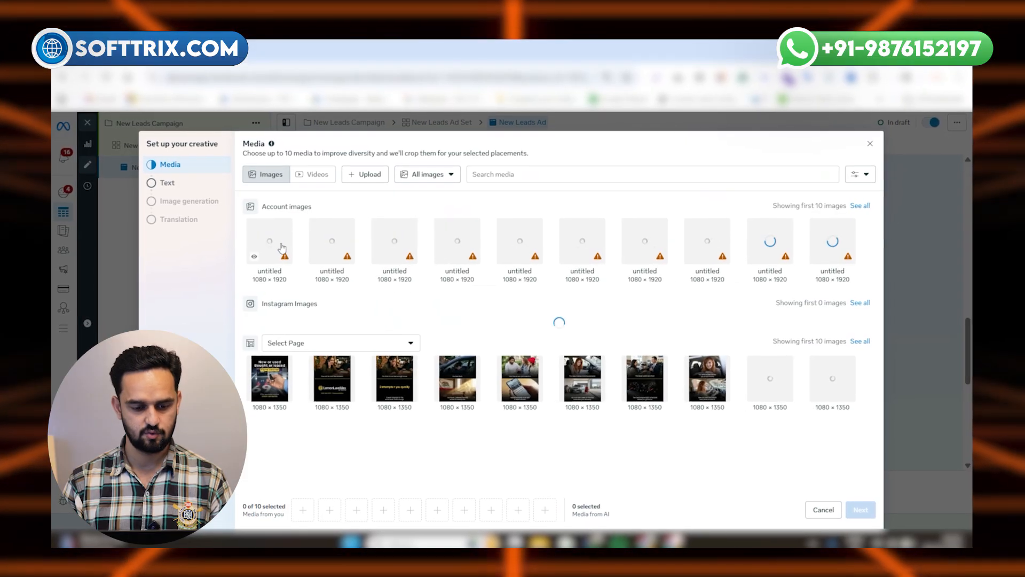
{"action": "left_click", "coordinate": [282, 247]}
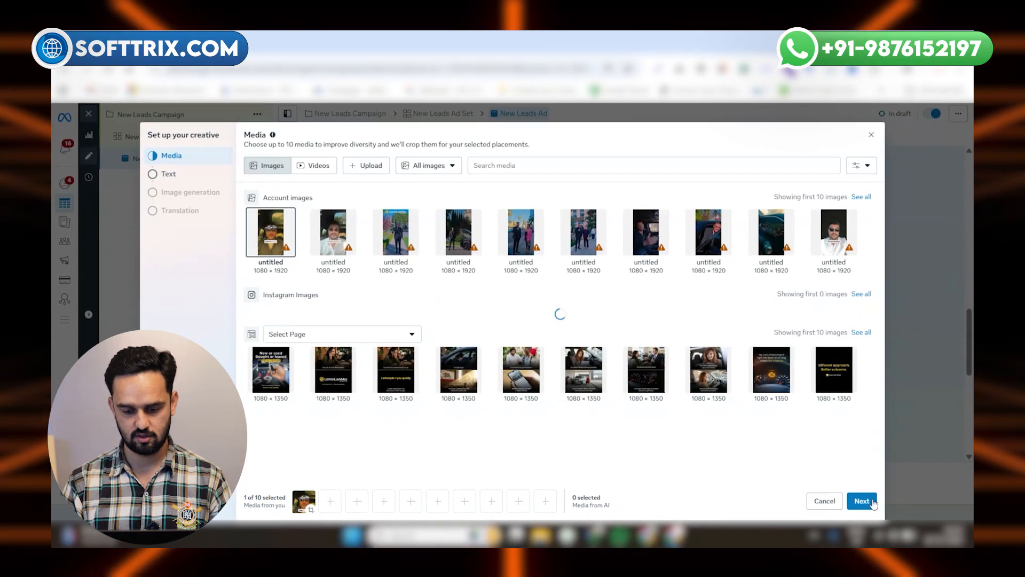
{"action": "left_click", "coordinate": [869, 505]}
{"action": "left_click", "coordinate": [871, 508]}
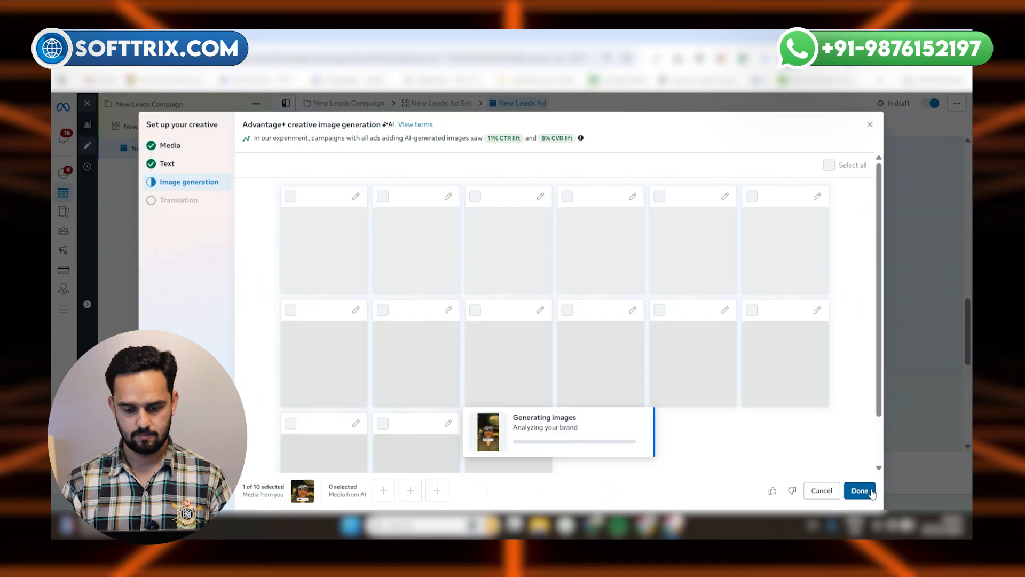
{"action": "left_click", "coordinate": [872, 492]}
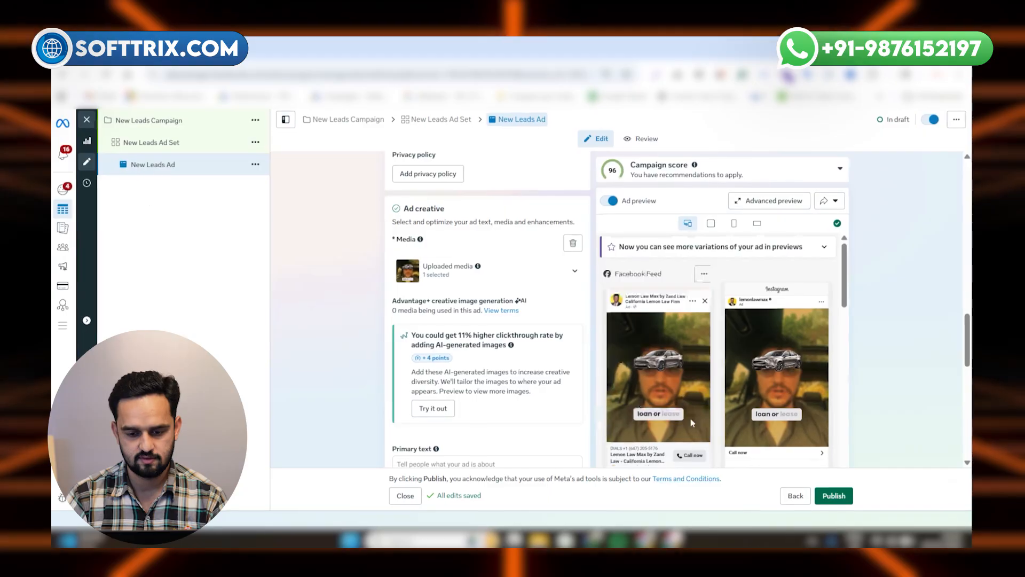
{"action": "scroll", "coordinate": [690, 423], "scroll_direction": "down", "scroll_amount": 2}
{"action": "scroll", "coordinate": [513, 397], "scroll_direction": "down", "scroll_amount": 4}
{"action": "scroll", "coordinate": [512, 398], "scroll_direction": "up", "scroll_amount": 6}
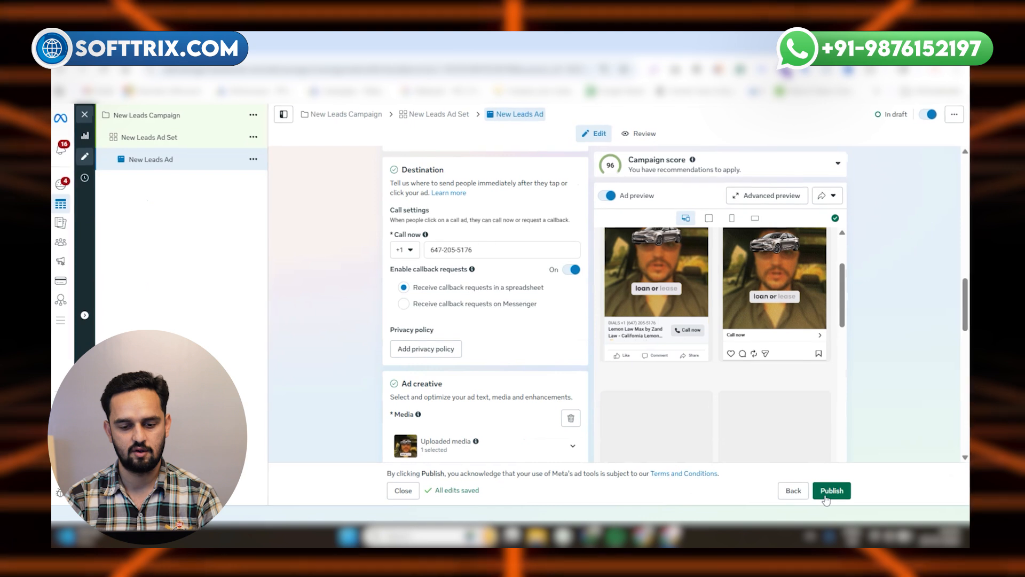
Publish the new leads campaign with its ad set and ad, and dismiss the Manus promotion and the publishing notice
{"action": "left_click", "coordinate": [839, 497]}
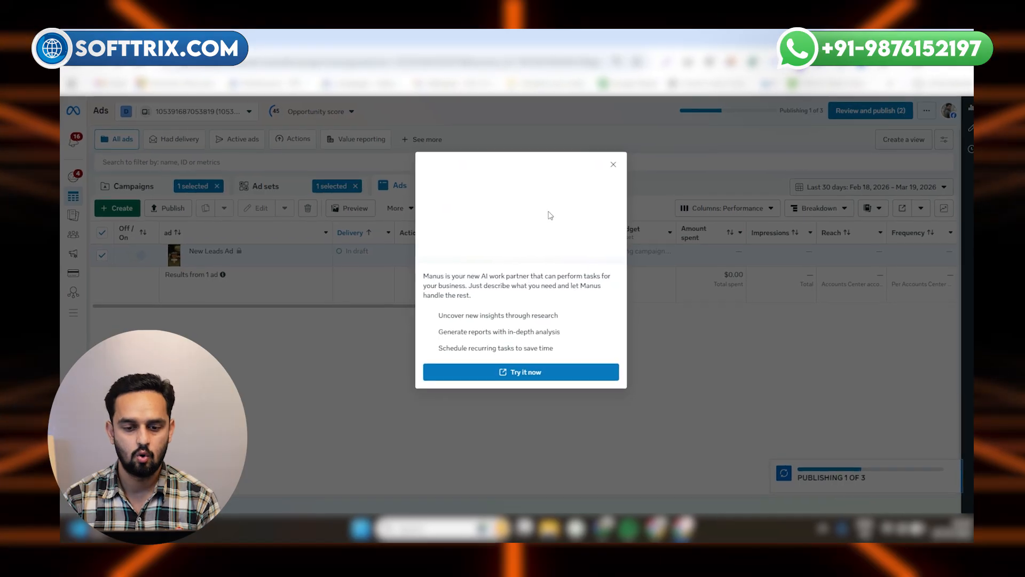
{"action": "left_click", "coordinate": [616, 166]}
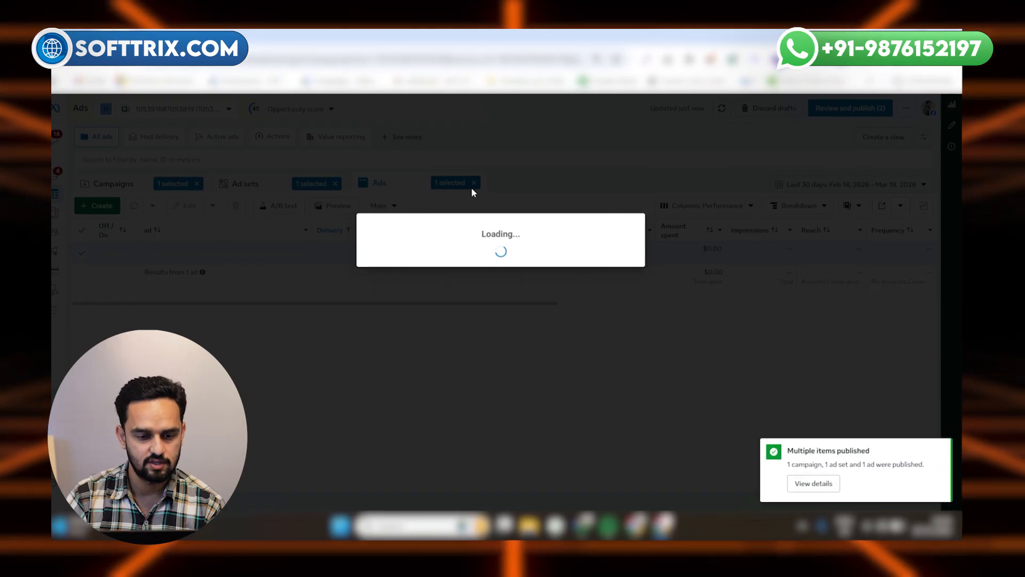
{"action": "left_click", "coordinate": [933, 459]}
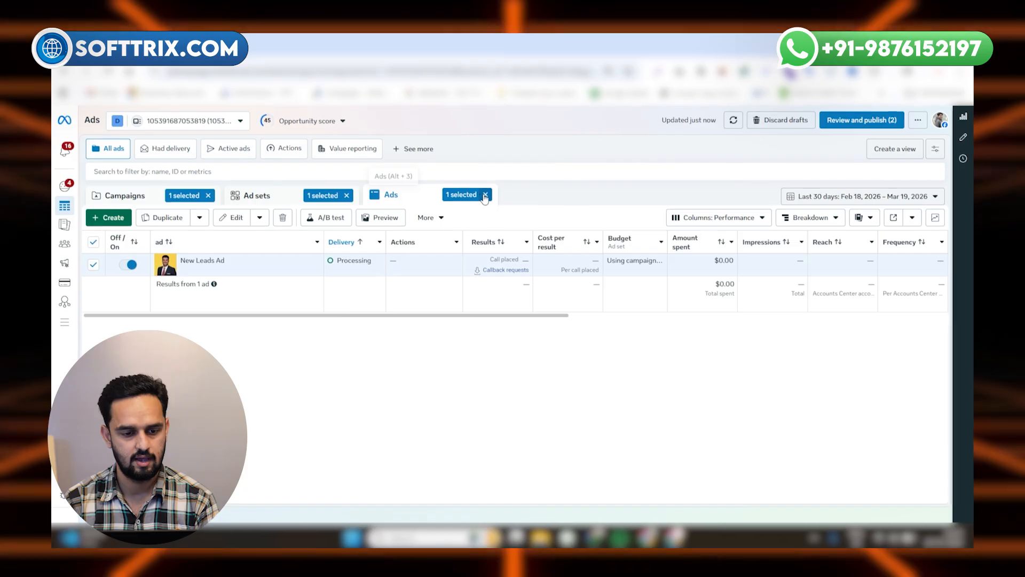
Clear the ad, ad set and campaign selections to list all campaigns, and check the callback requests result of New Leads Campaign
{"action": "left_click", "coordinate": [485, 196]}
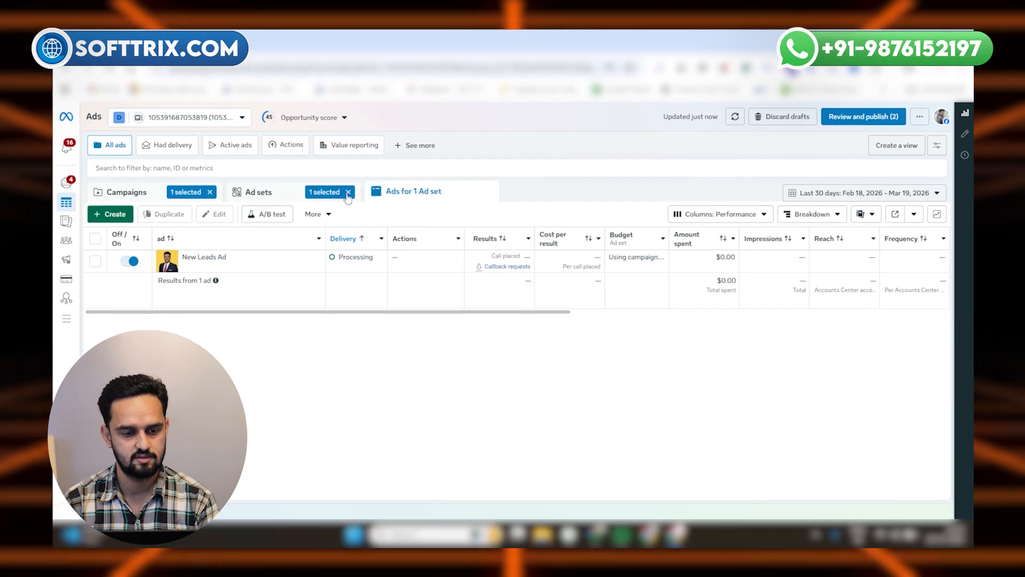
{"action": "left_click", "coordinate": [347, 195]}
{"action": "left_click", "coordinate": [217, 185]}
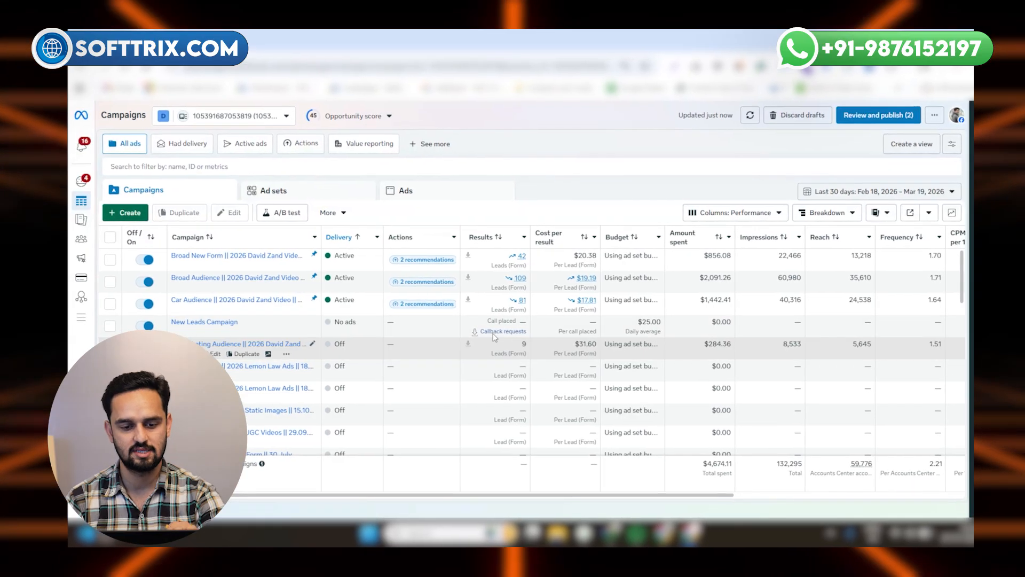
{"action": "left_click", "coordinate": [498, 327]}
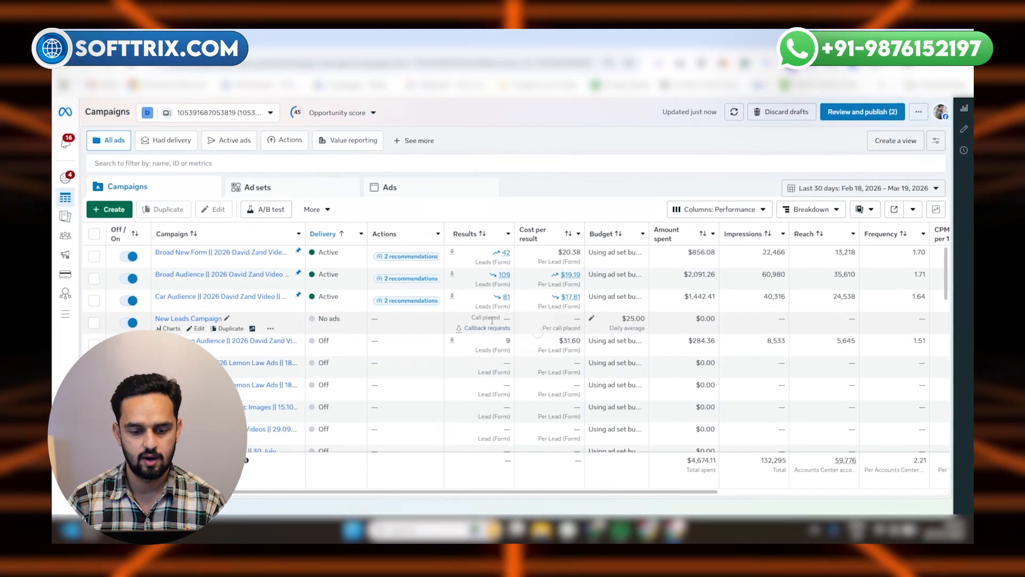